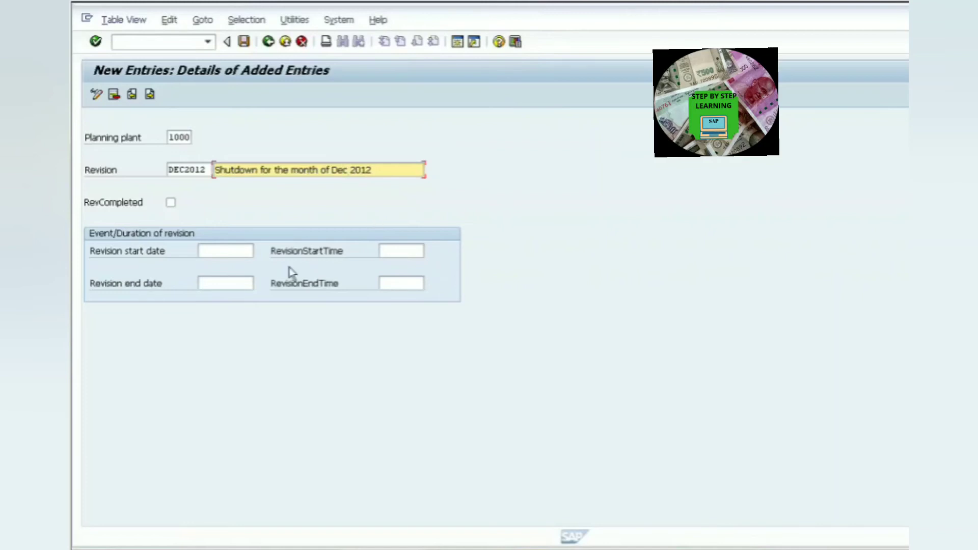
Set the revision start date to 01.12.2012 from the calendar
left_click(236, 254)
left_click(260, 252)
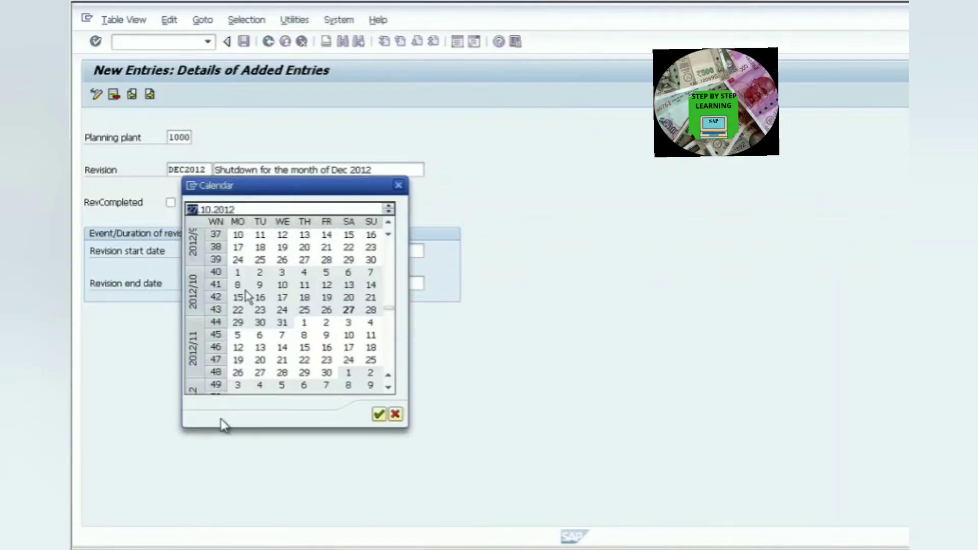
scroll(392, 392, "down", 2)
scroll(392, 393, "down", 3)
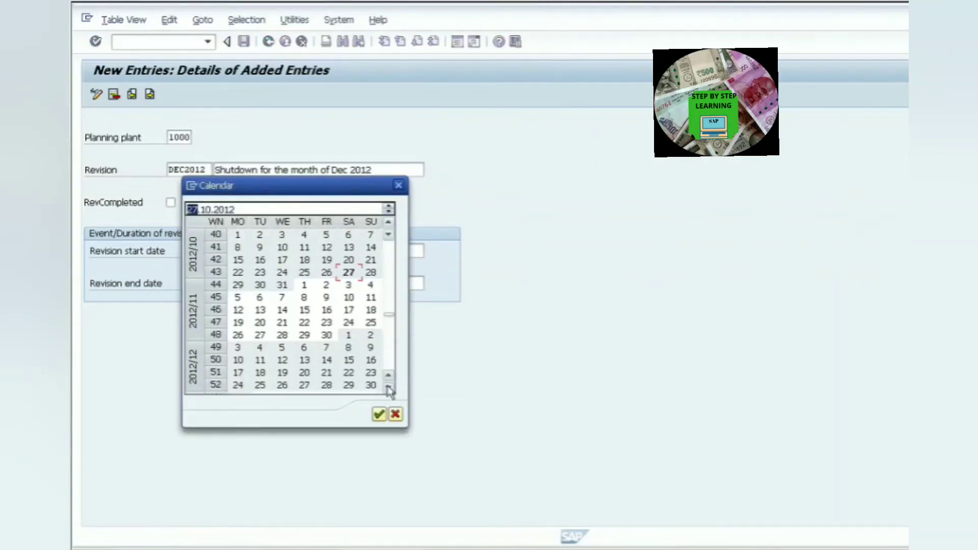
double_click(356, 345)
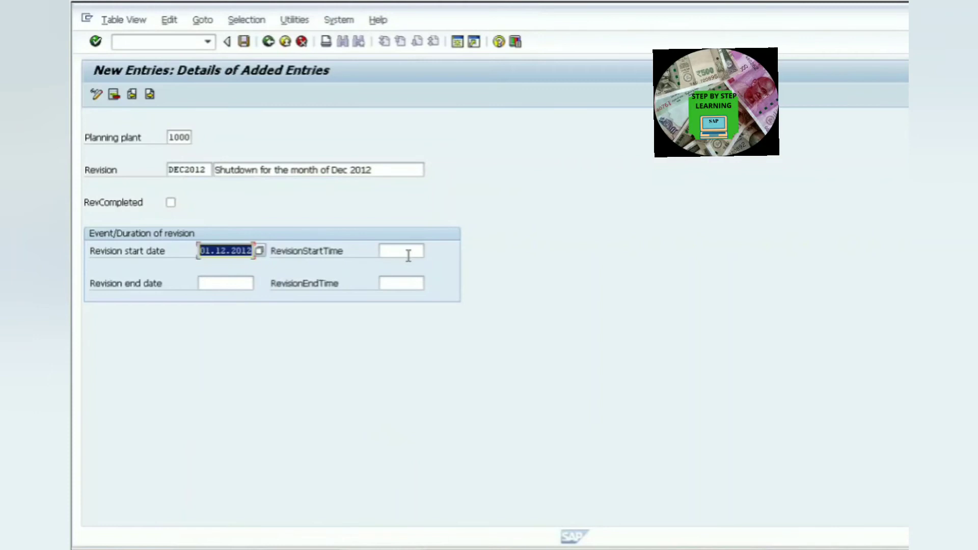
Set the revision start time to 08:00:00 in Choose Time
left_click(408, 251)
key("F4")
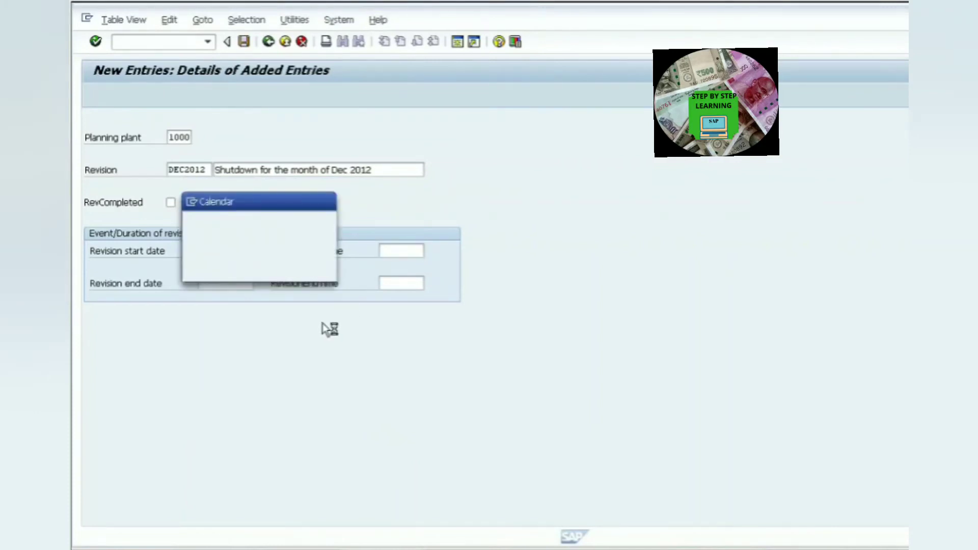
left_click(205, 241)
scroll(212, 290, "up", 3)
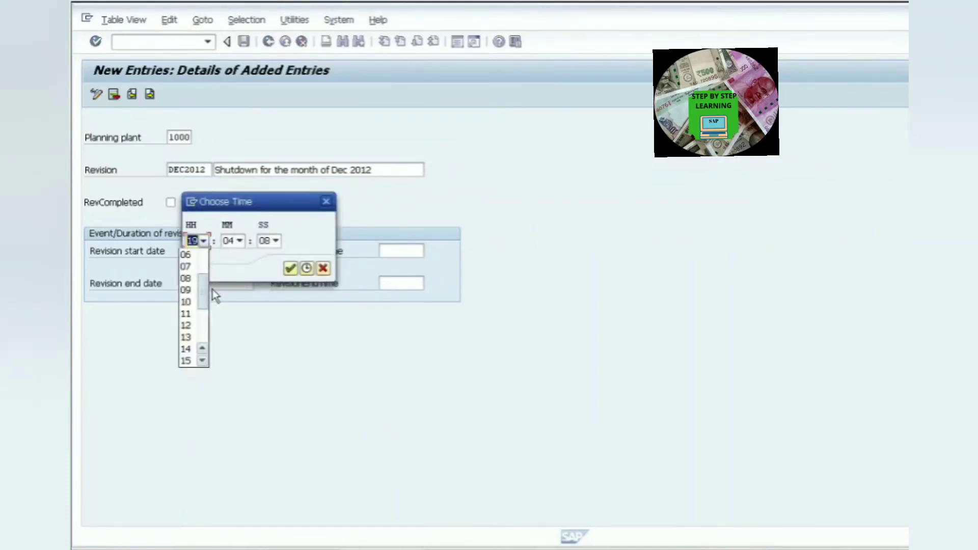
left_click(189, 278)
left_click(240, 241)
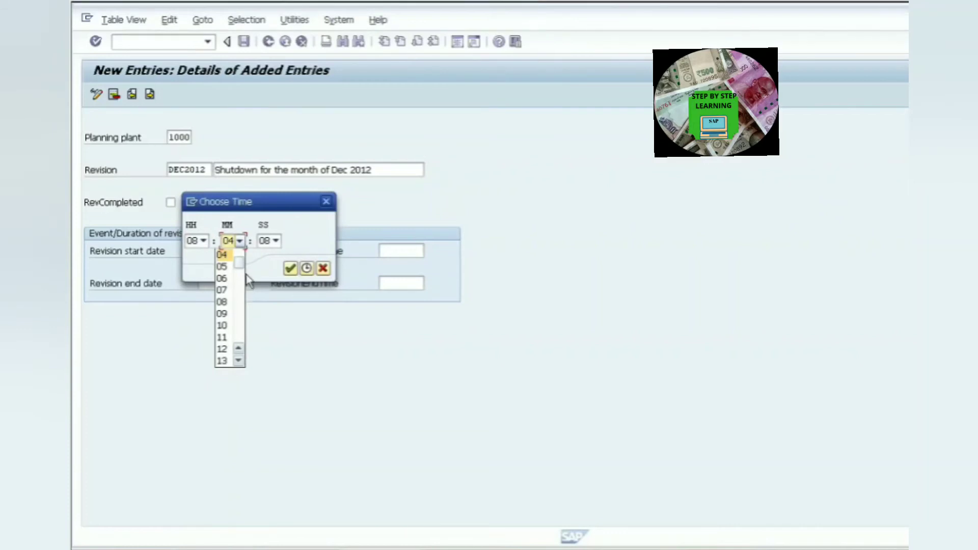
scroll(247, 262, "up", 2)
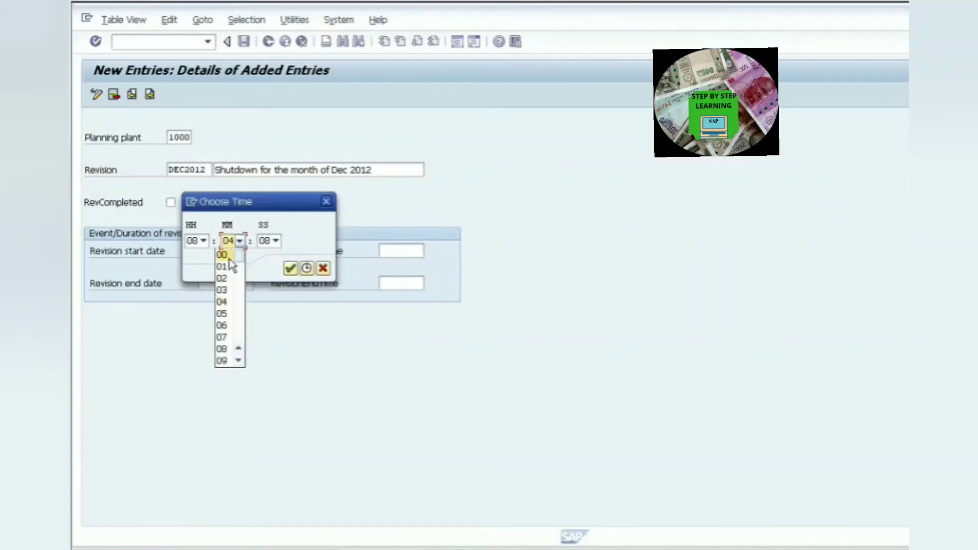
left_click(230, 257)
left_click(276, 241)
scroll(278, 275, "up", 3)
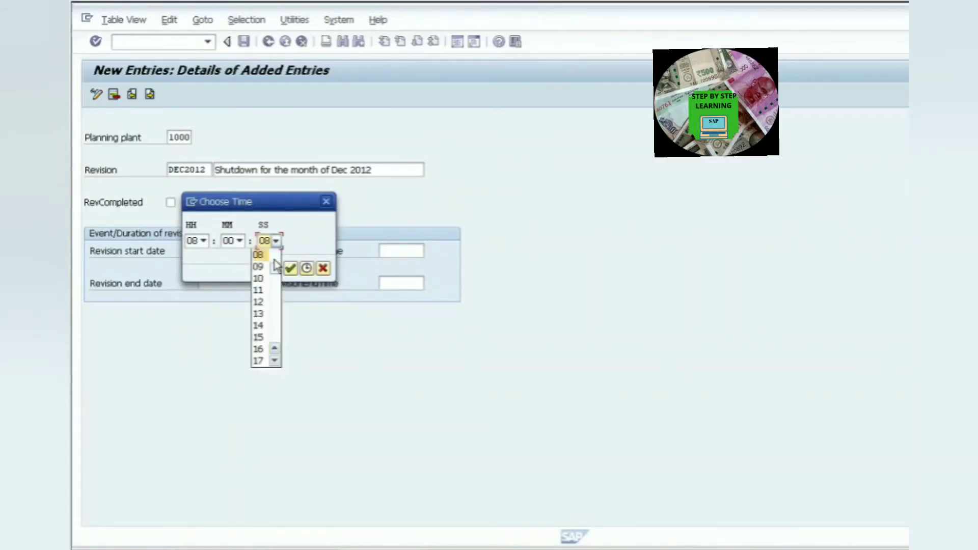
left_click(258, 254)
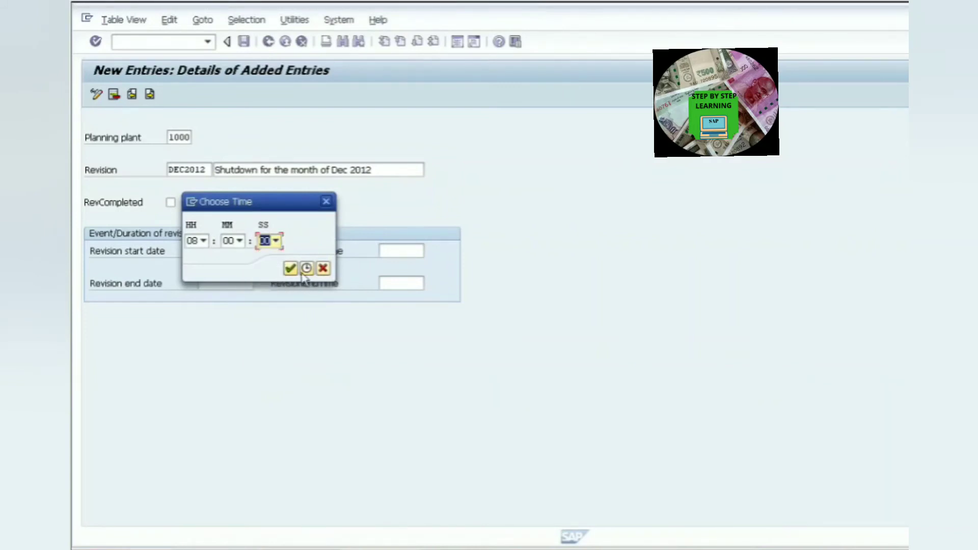
left_click(291, 269)
Set the revision end date to 05.12.2012 from the calendar
left_click(219, 289)
left_click(259, 283)
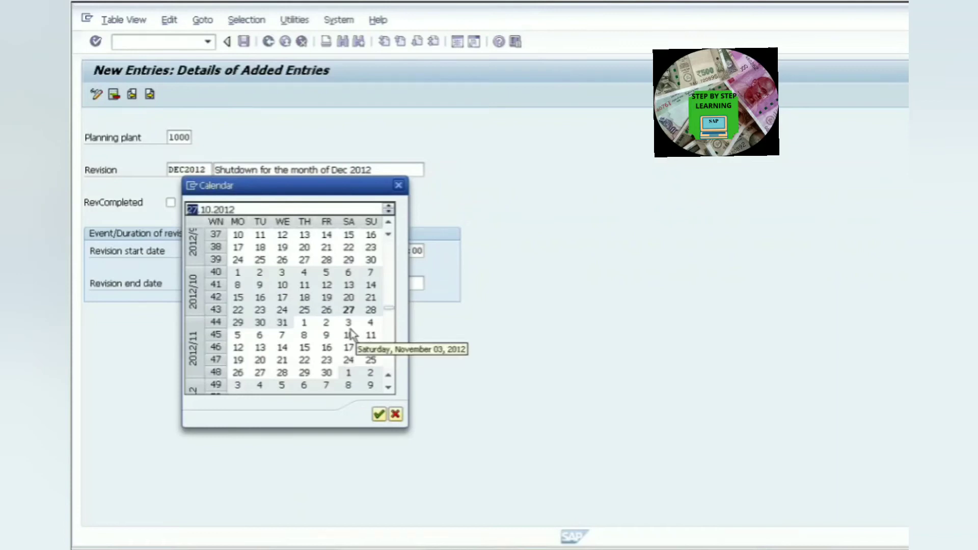
scroll(388, 382, "down", 3)
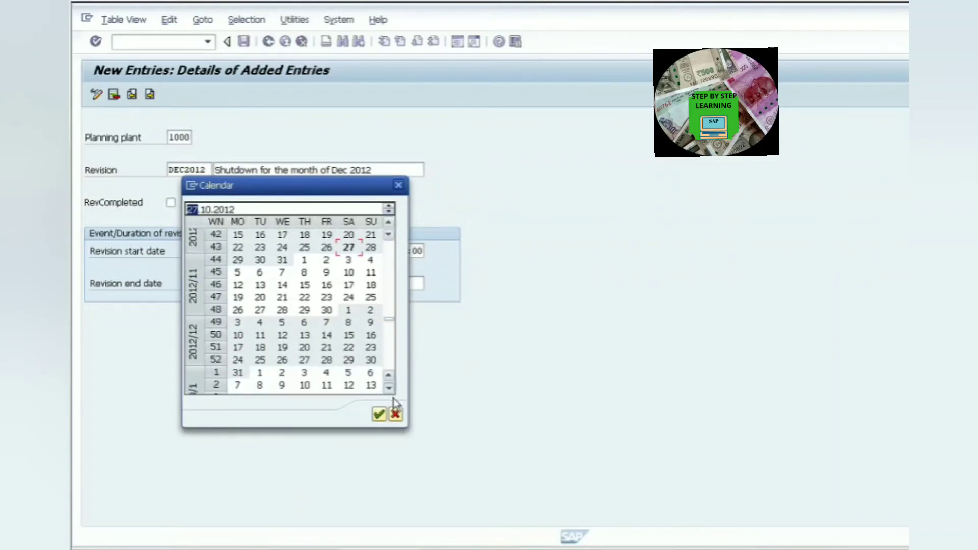
double_click(282, 310)
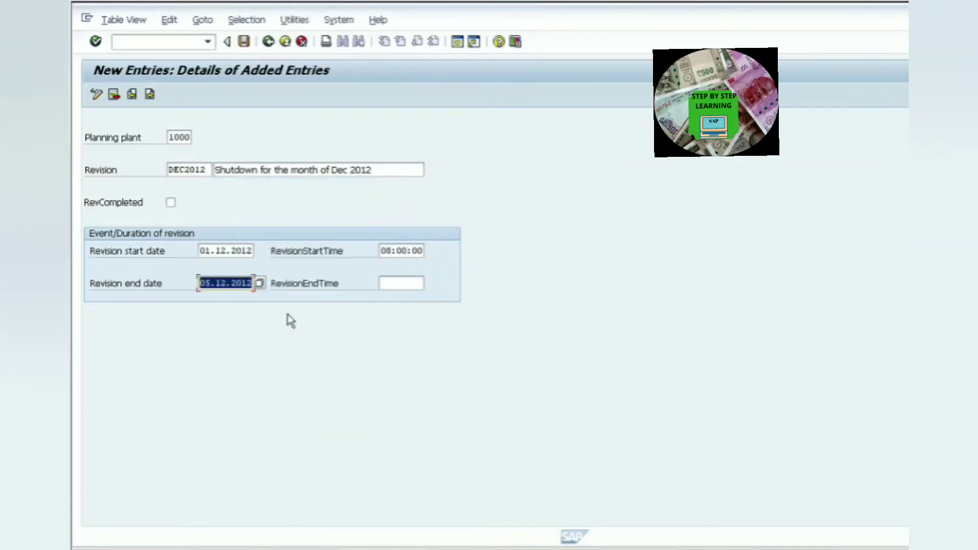
left_click(401, 288)
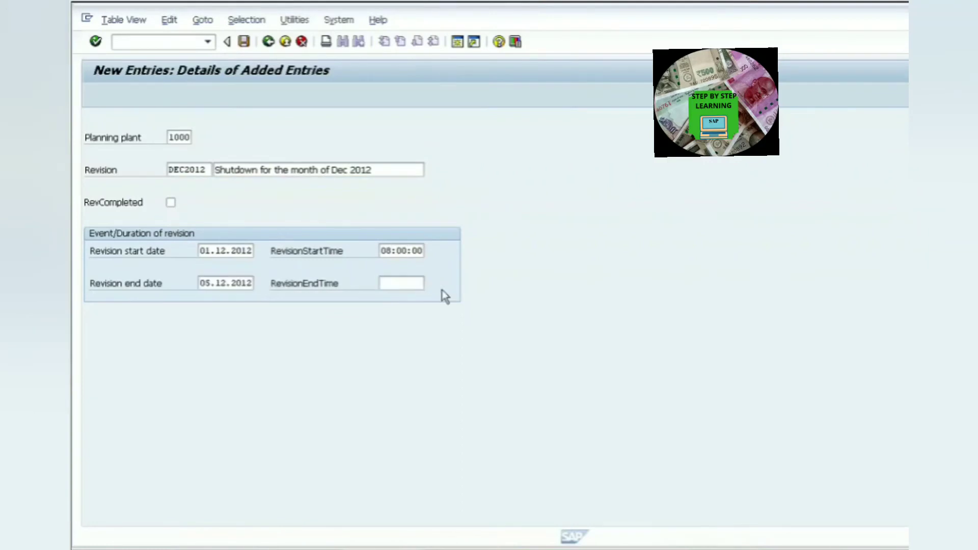
Set the DEC2012 revision end time to 17:00:00 in Choose Time
left_click(432, 283)
left_click(203, 241)
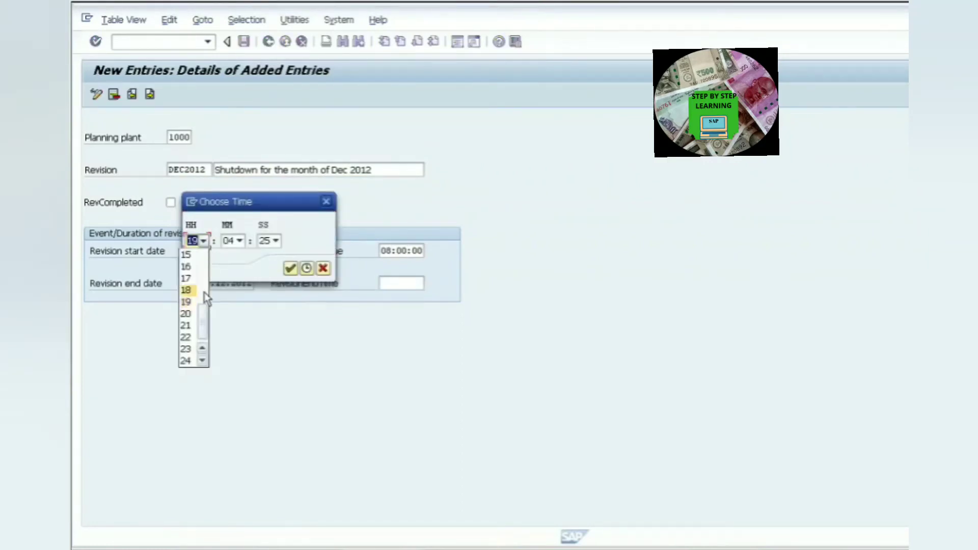
left_click(191, 283)
left_click(240, 240)
scroll(247, 262, "up", 2)
left_click(224, 255)
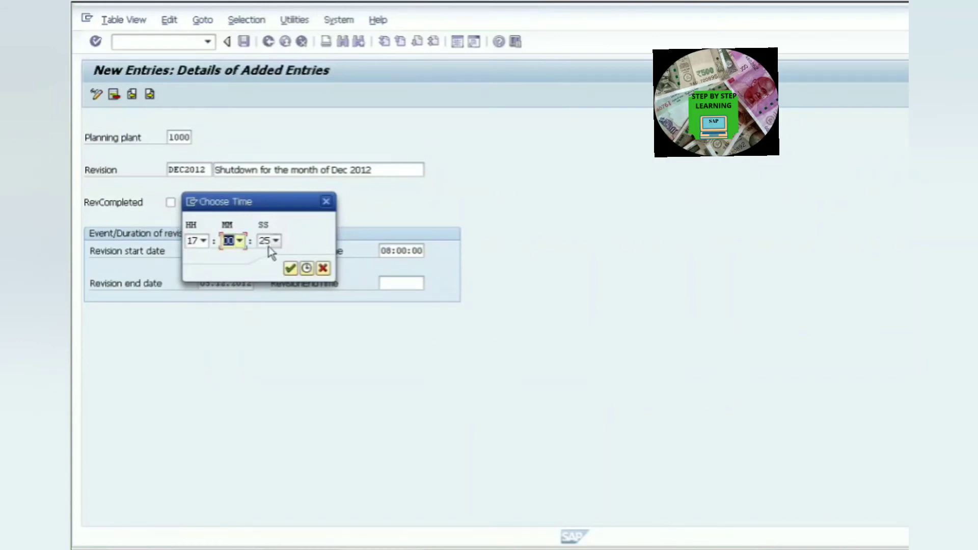
left_click(276, 240)
left_click_drag(283, 301, 282, 258)
left_click(258, 254)
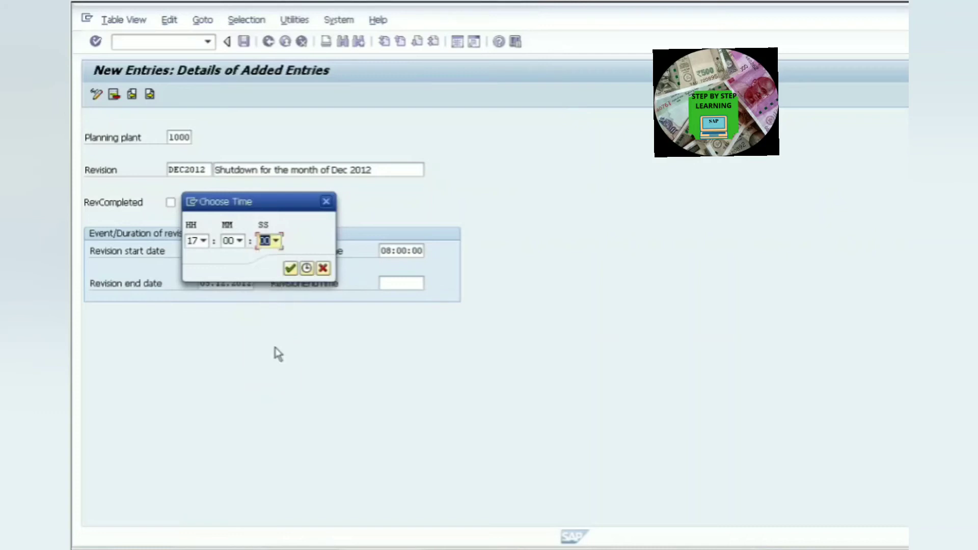
left_click(290, 268)
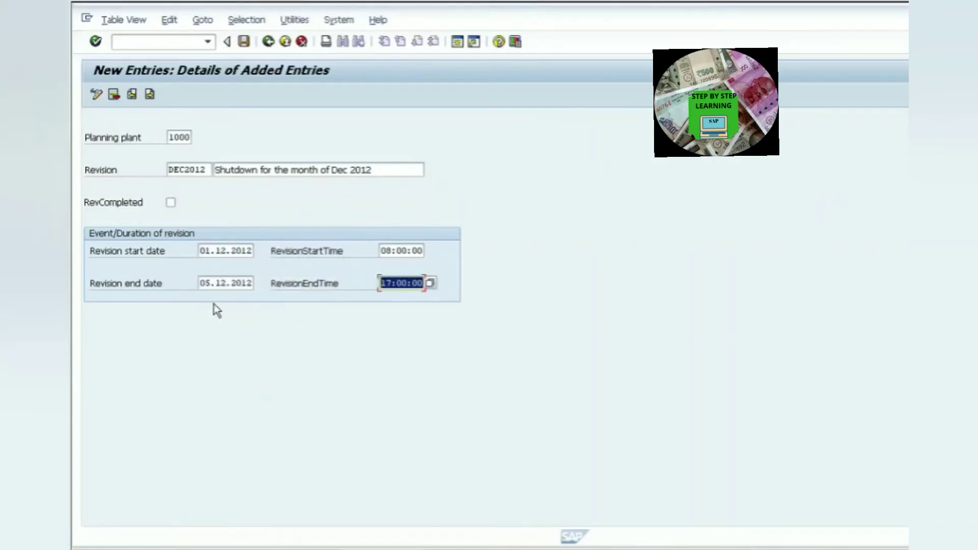
left_click(405, 252)
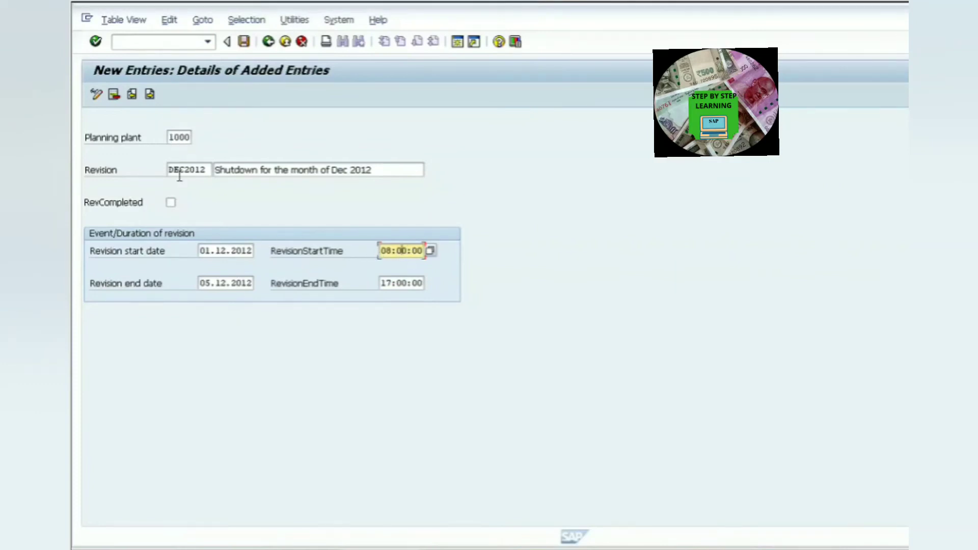
Save revision DEC2012 and go back to the Maintenance revisions overview
left_click(244, 42)
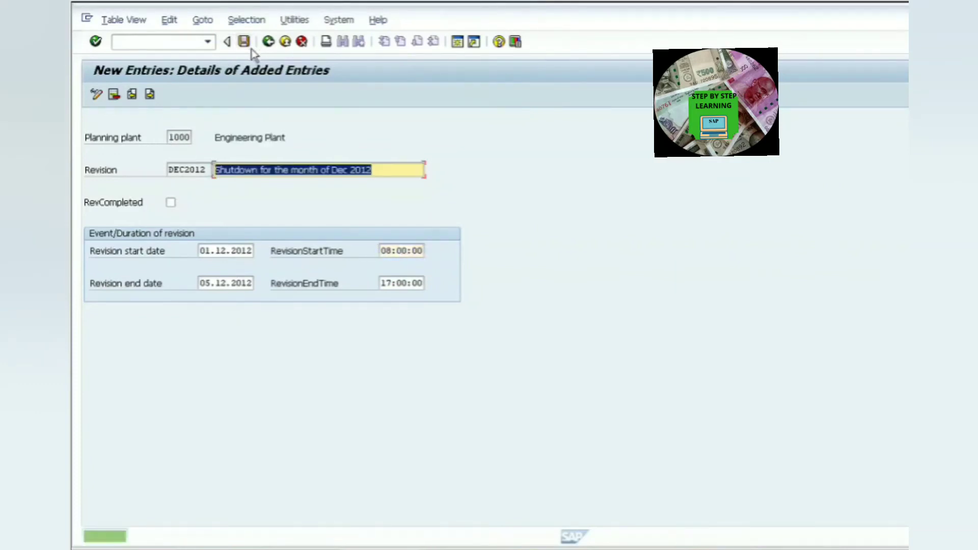
left_click(245, 44)
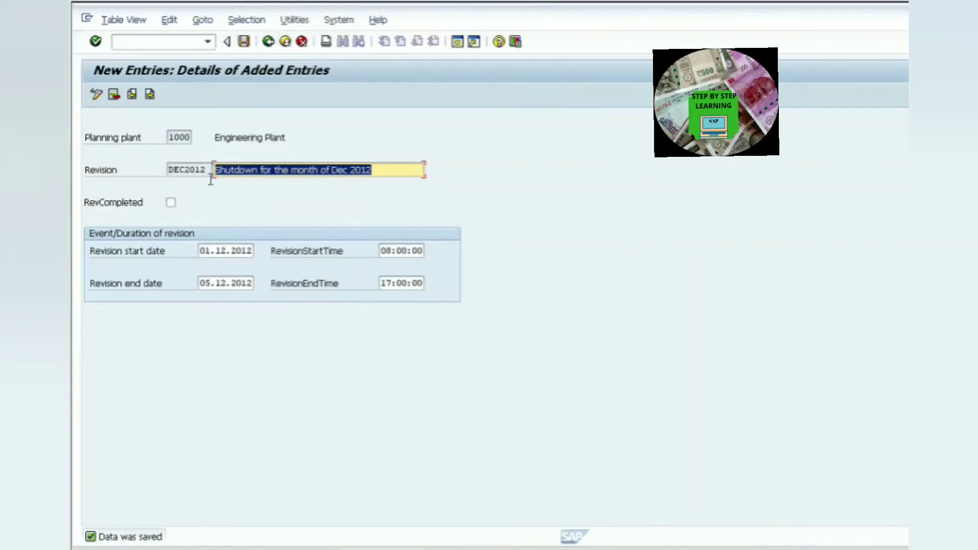
left_click_drag(211, 177, 169, 176)
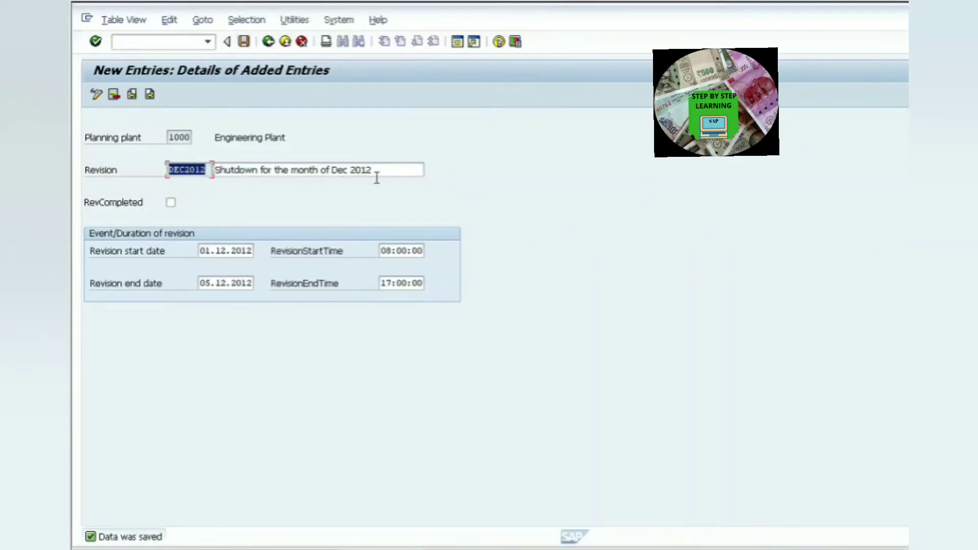
left_click(171, 202)
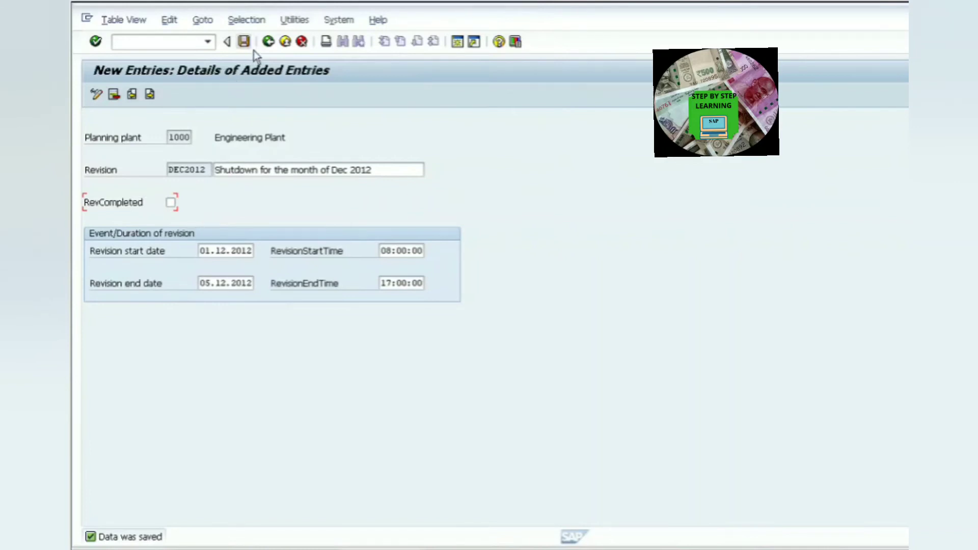
key("ctrl+s")
left_click(271, 44)
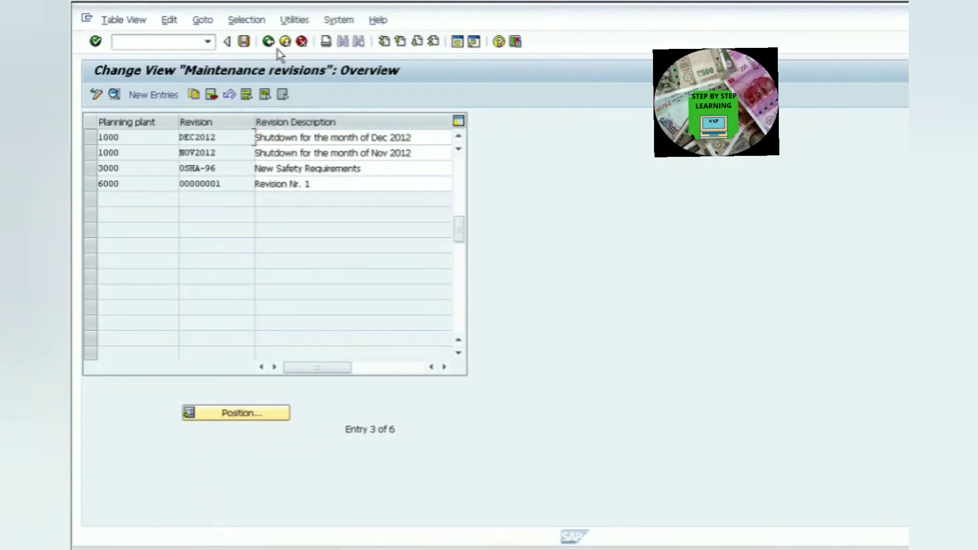
Go back from the Maintenance revisions overview to the SAP Easy Access menu
left_click(277, 49)
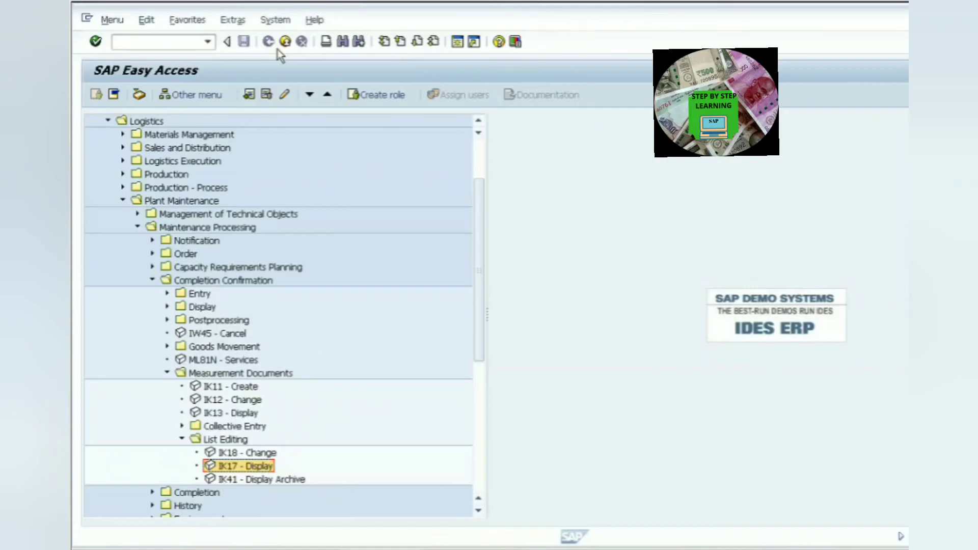
Start IW31 Create Order with order type PM01
left_click(157, 49)
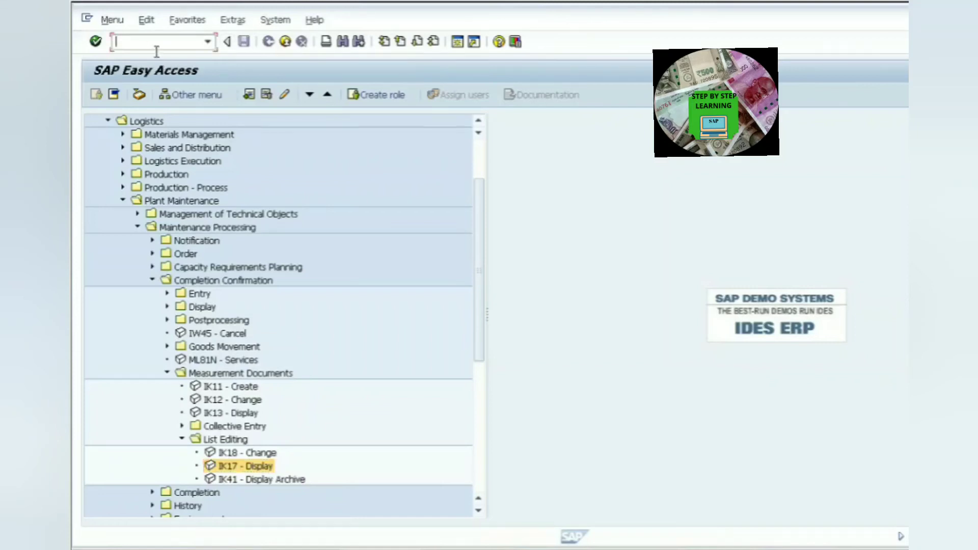
type("IW31")
key("Return")
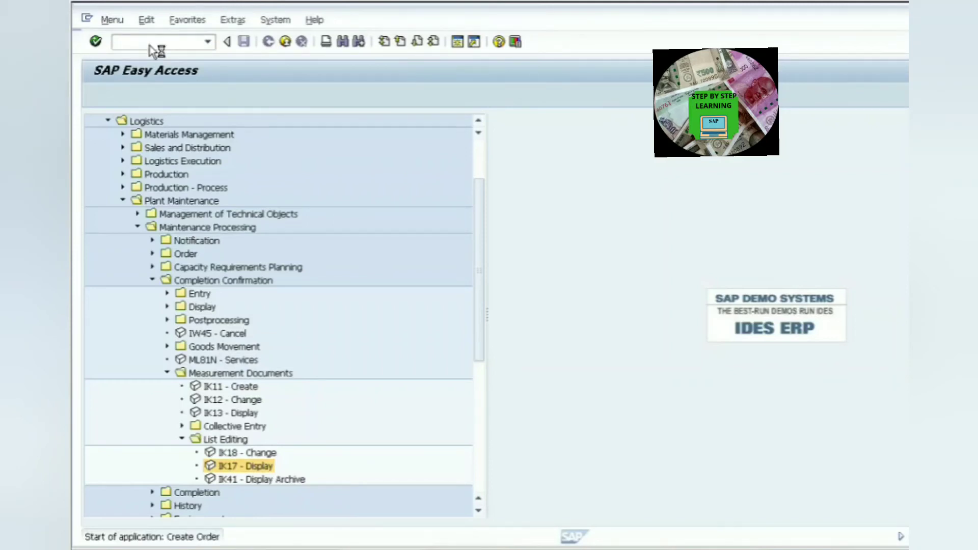
left_click(168, 155)
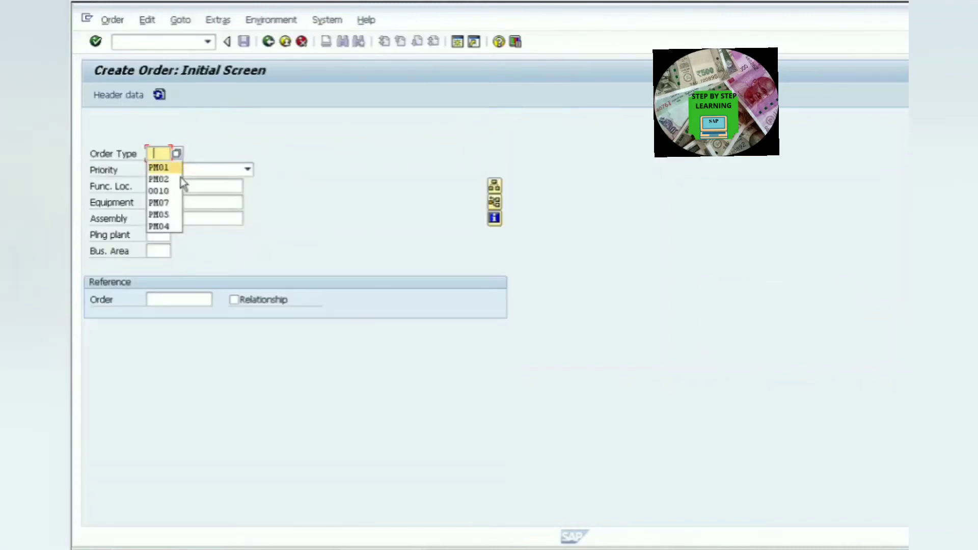
left_click(168, 166)
Set order priority Medium and equipment 10006641 from the search help
left_click(227, 170)
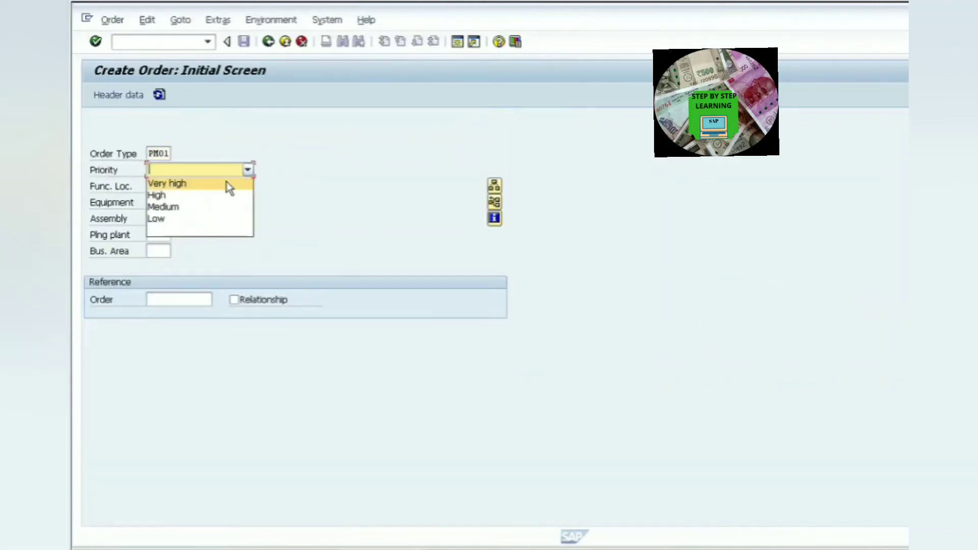
left_click(197, 209)
left_click(171, 204)
left_click(249, 203)
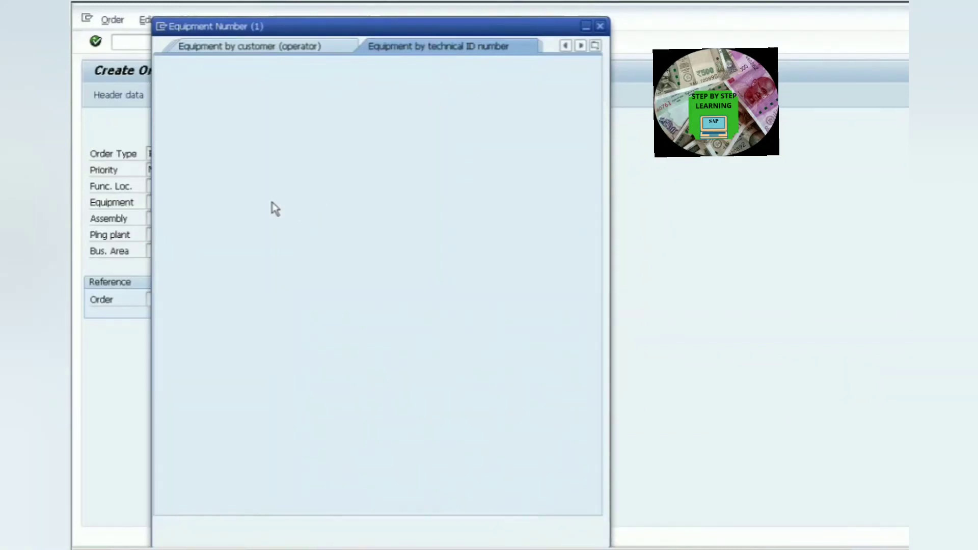
key("Return")
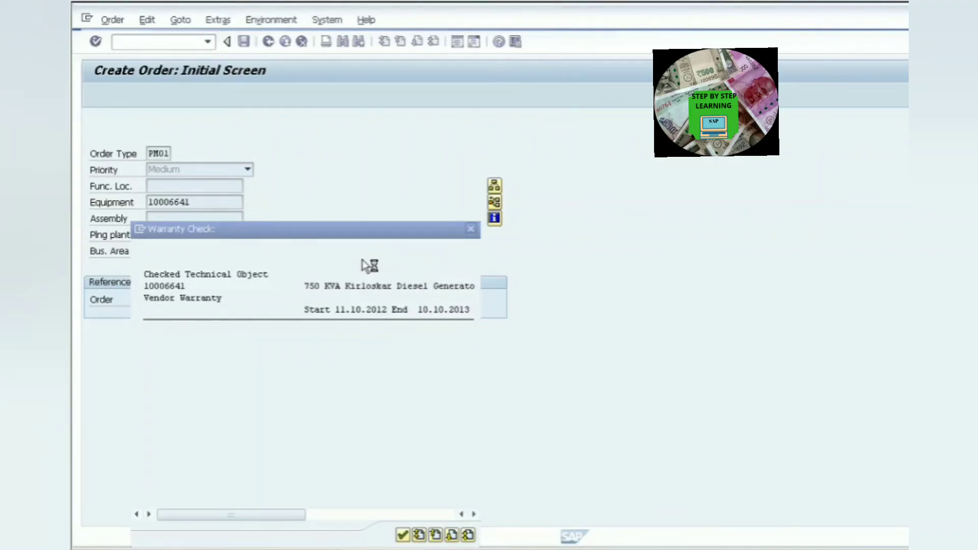
Enter short text 'Test for Revision' and review the basic dates 29.10.2012–19.11.2012
type("Test for Re")
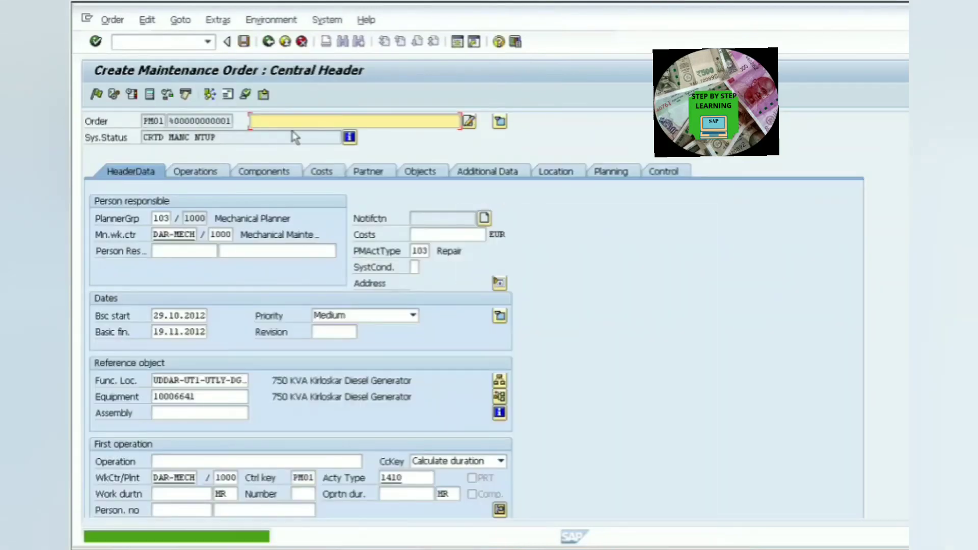
type("visio")
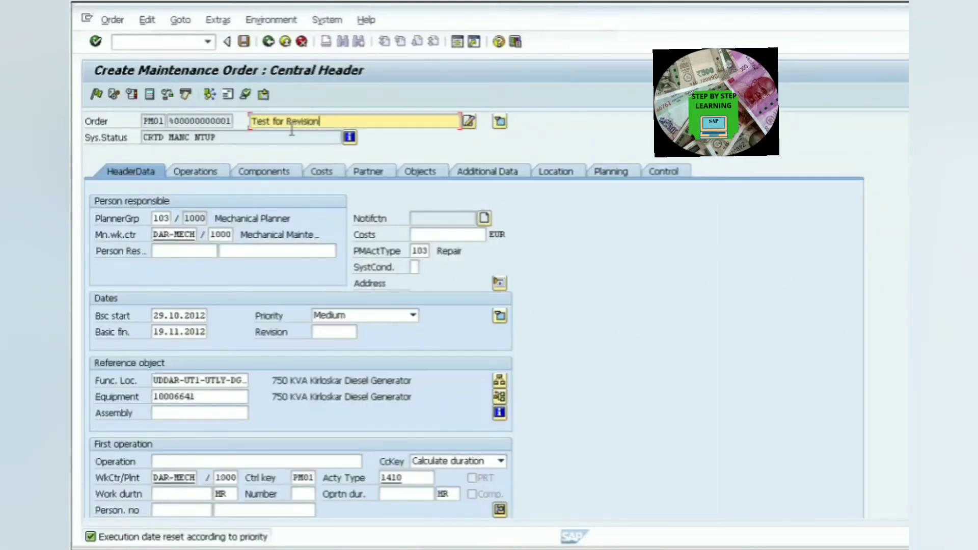
type("n")
key("Return")
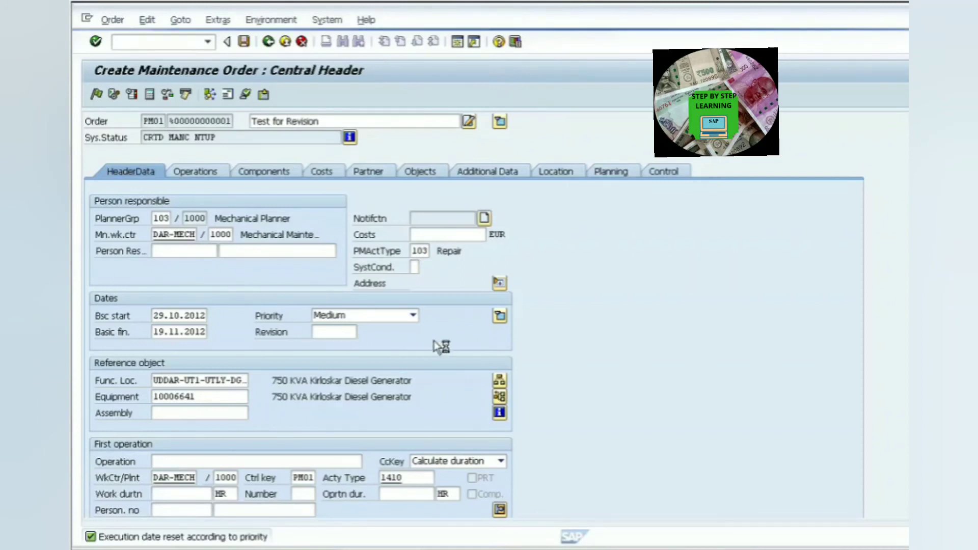
left_click(337, 332)
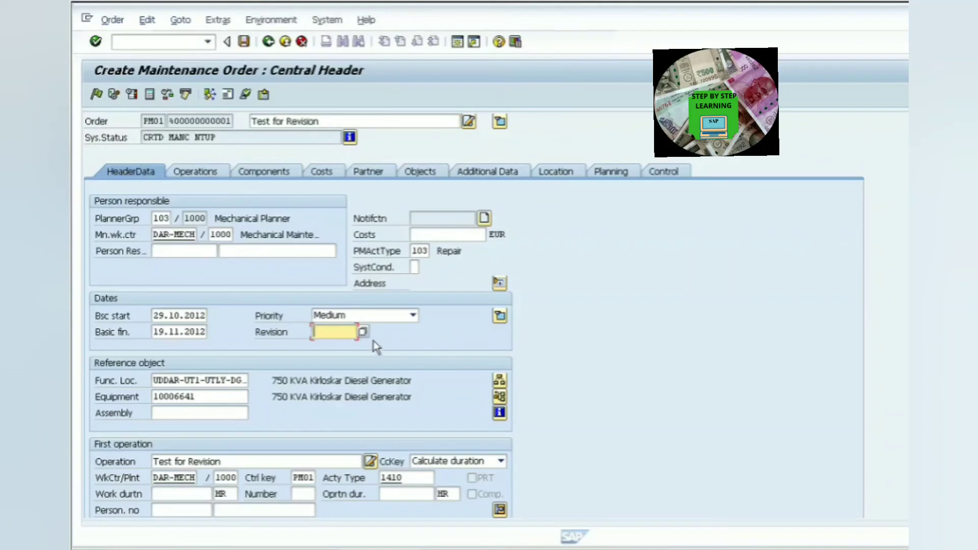
left_click(160, 318)
left_click_drag(154, 321, 214, 322)
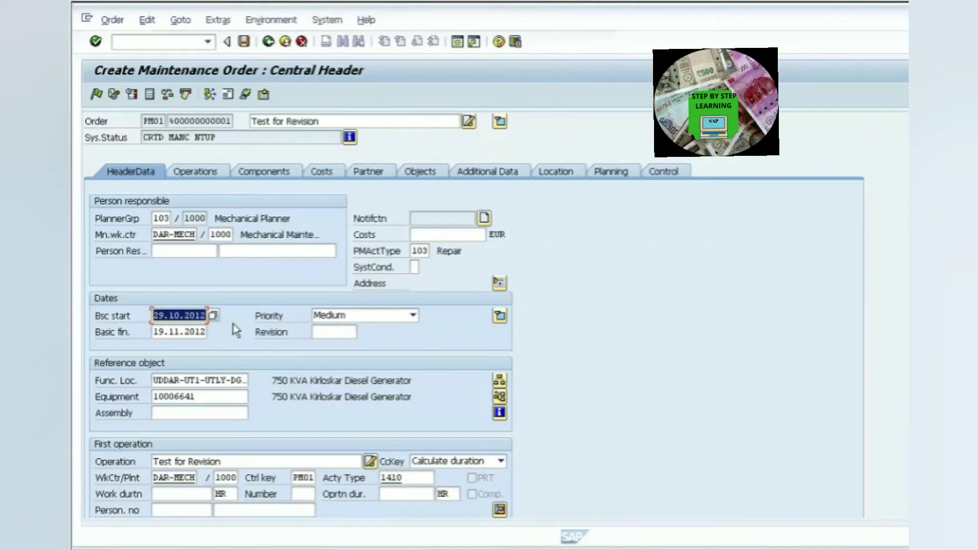
left_click_drag(154, 333, 209, 336)
left_click(336, 333)
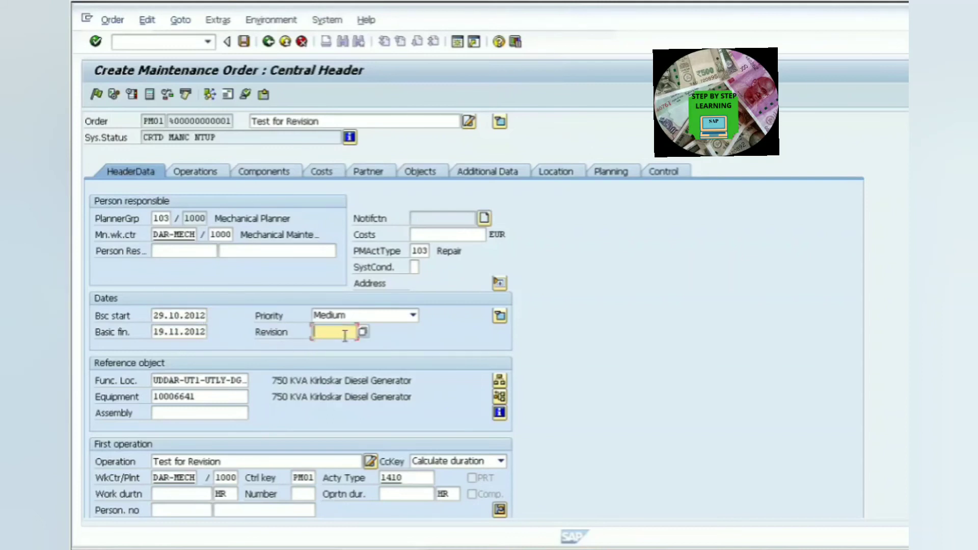
Assign revision DEC2012 to the order from the full revision list
left_click(362, 332)
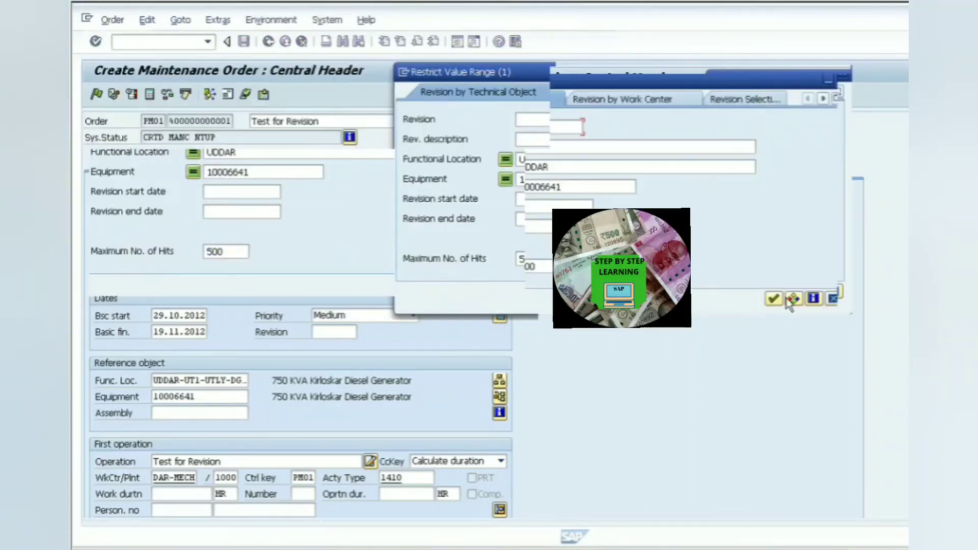
left_click(775, 293)
key("Return")
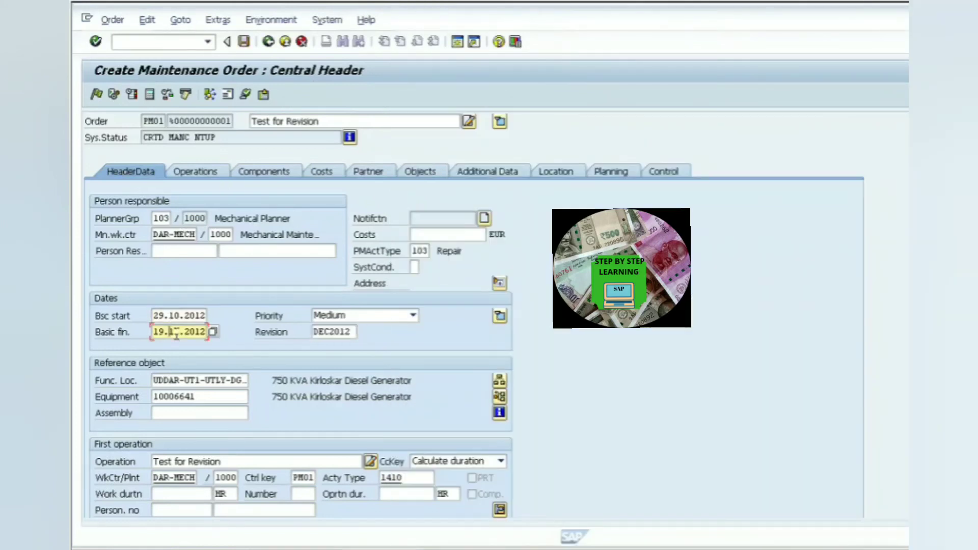
left_click(180, 333)
left_click(182, 317)
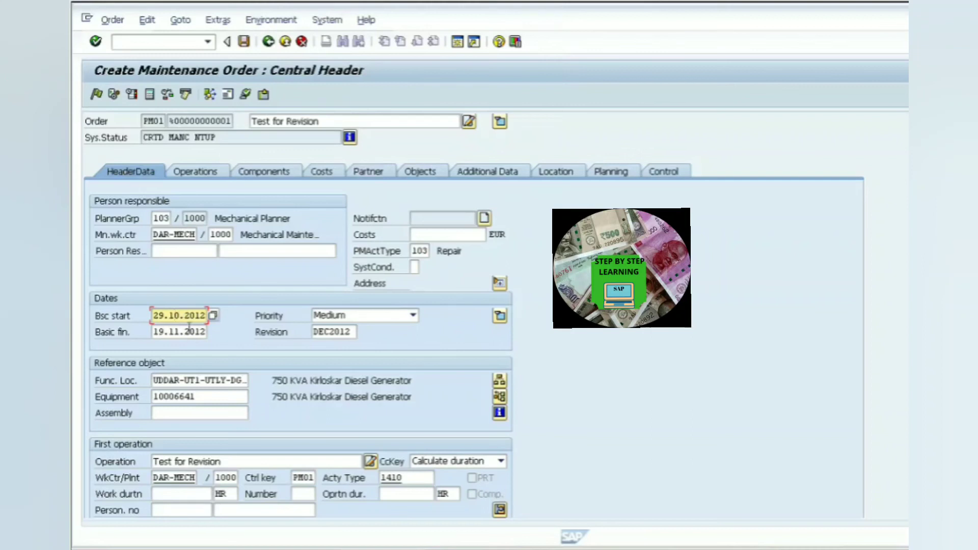
key("Return")
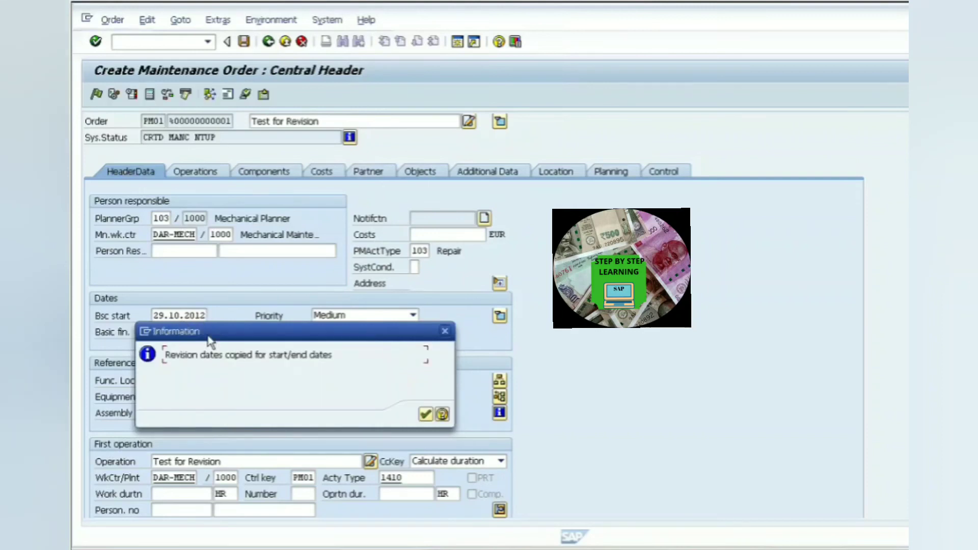
Accept the dates-copied and non-workday messages so dates become 01.12.2012–05.12.2012
left_click(427, 415)
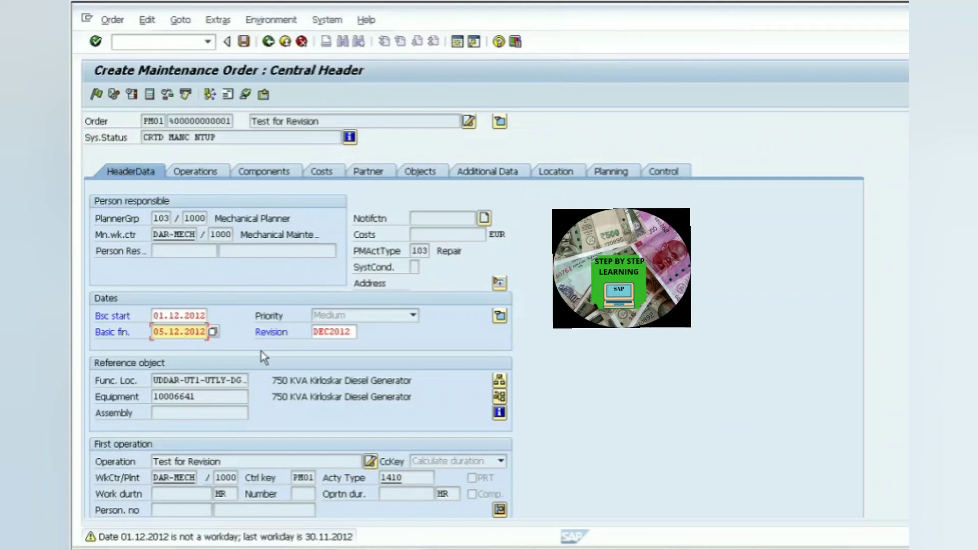
key("Return")
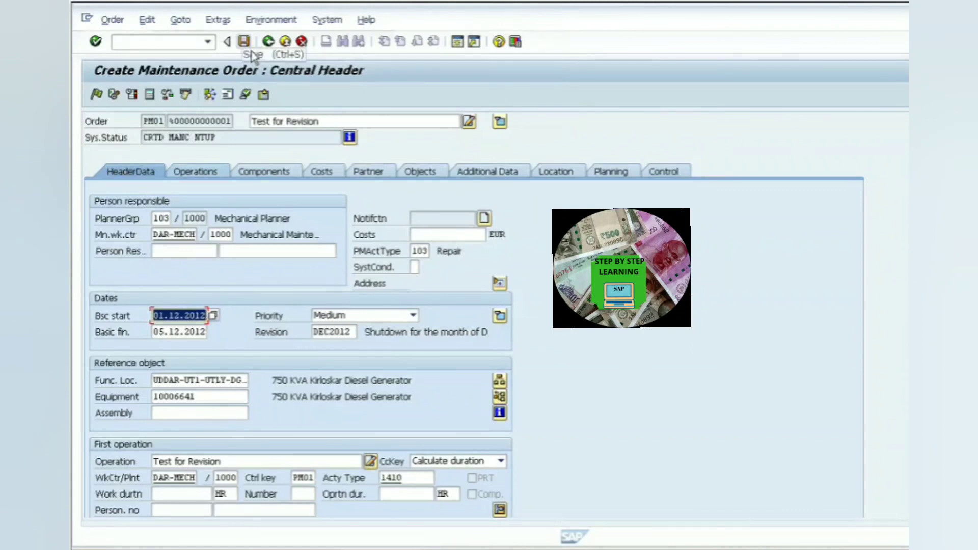
left_click(342, 334)
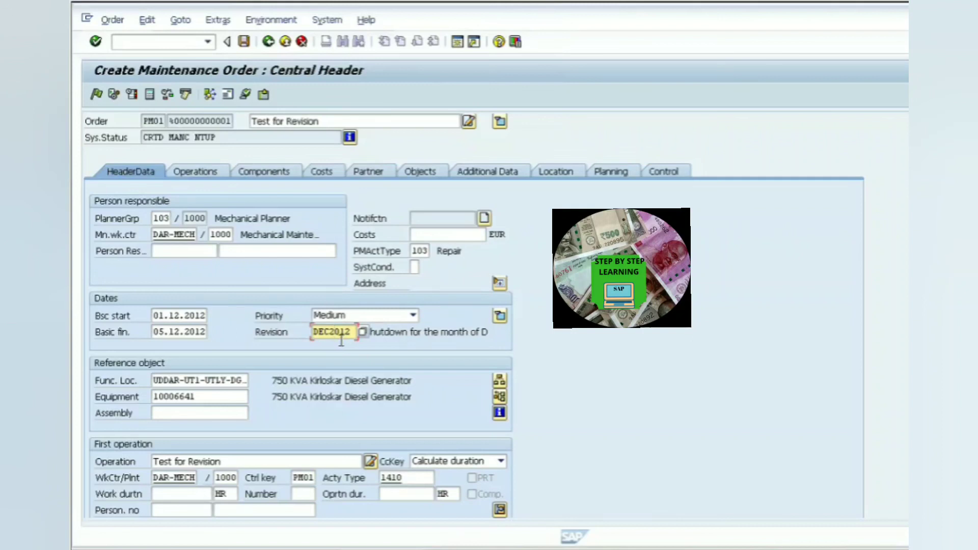
key("Return")
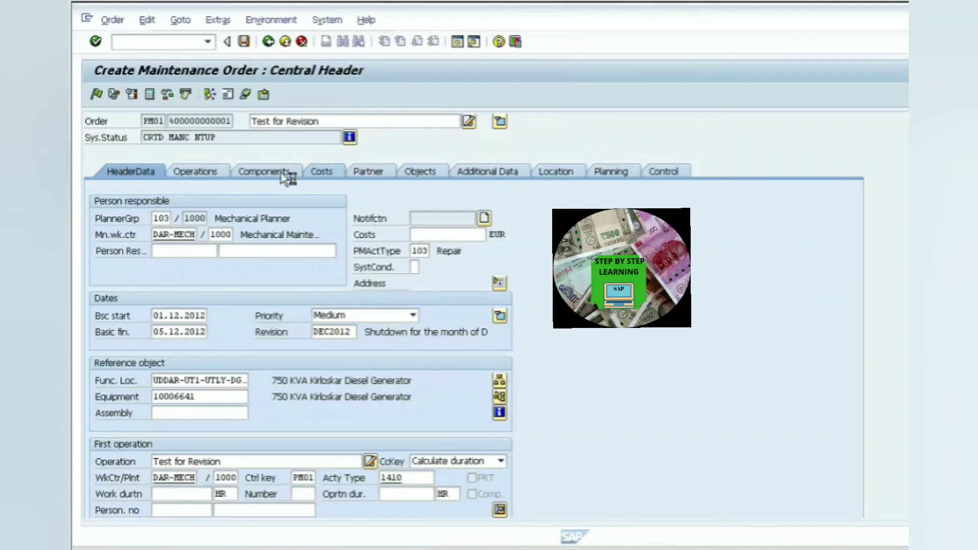
left_click(322, 174)
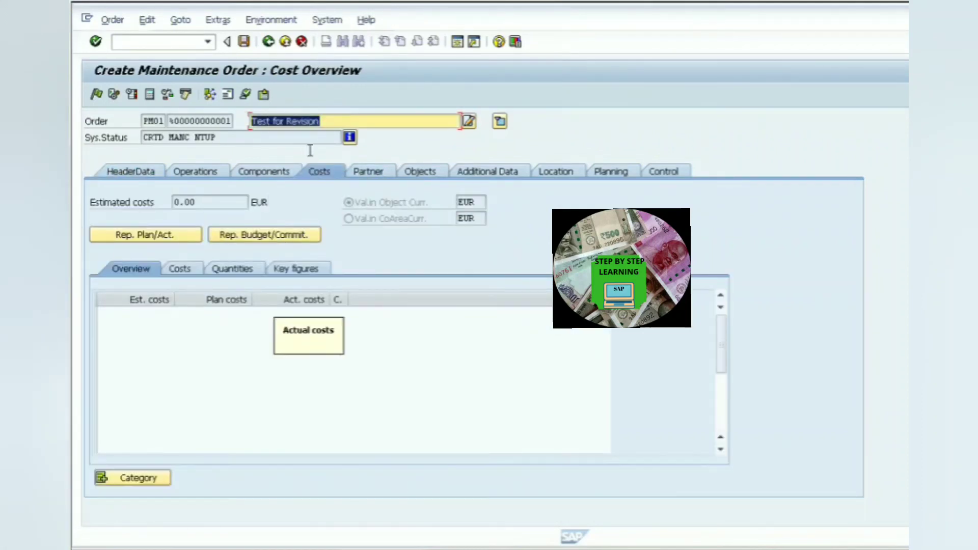
left_click(144, 177)
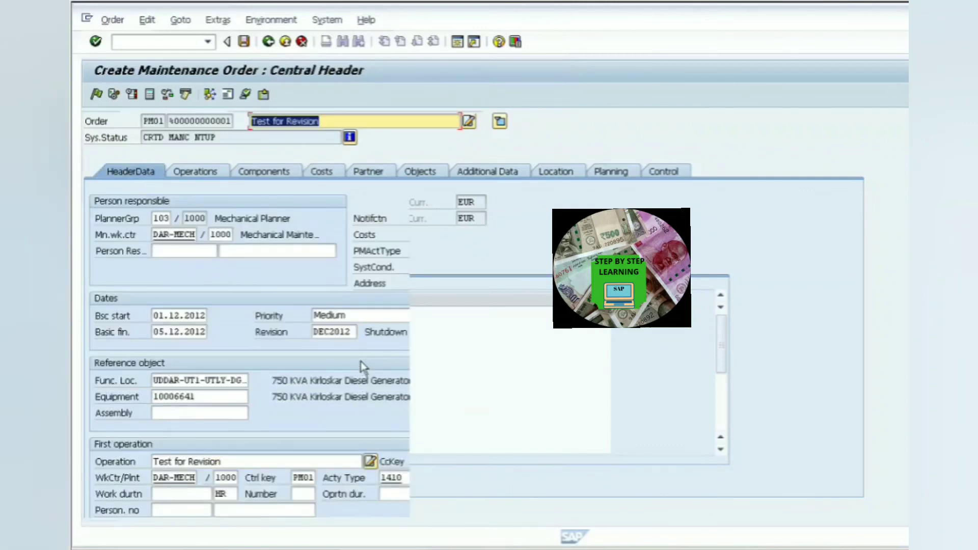
left_click(317, 335)
key("shift+Home")
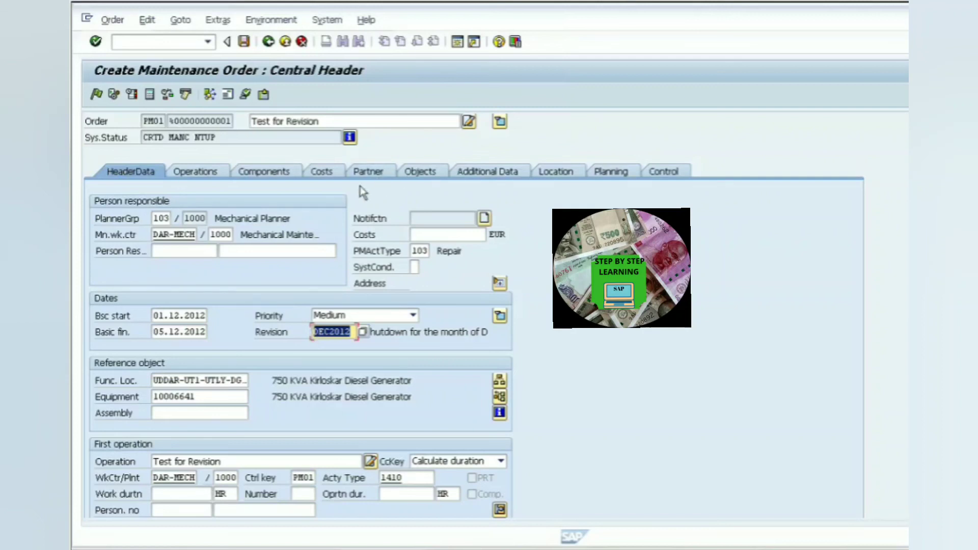
left_click(244, 42)
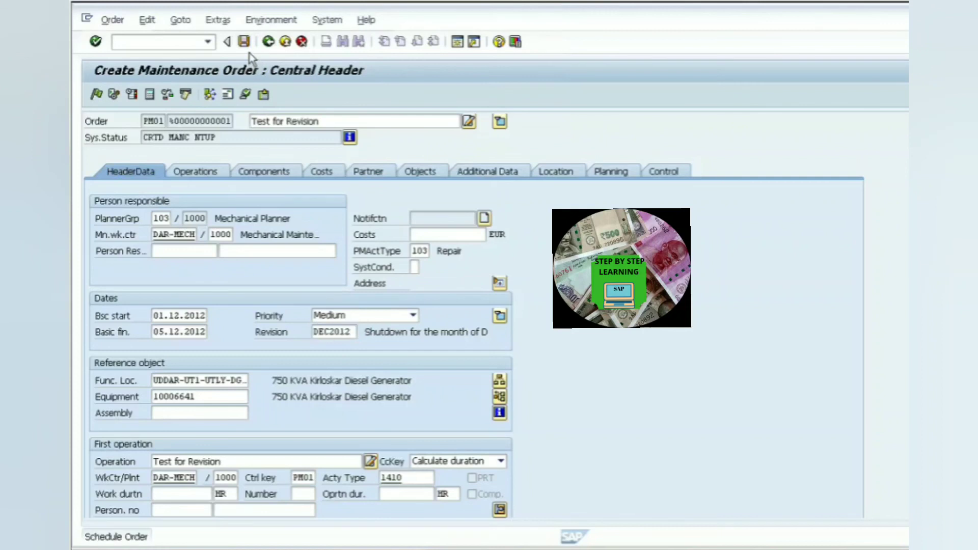
Save the maintenance order, which receives number 818060
left_click(244, 42)
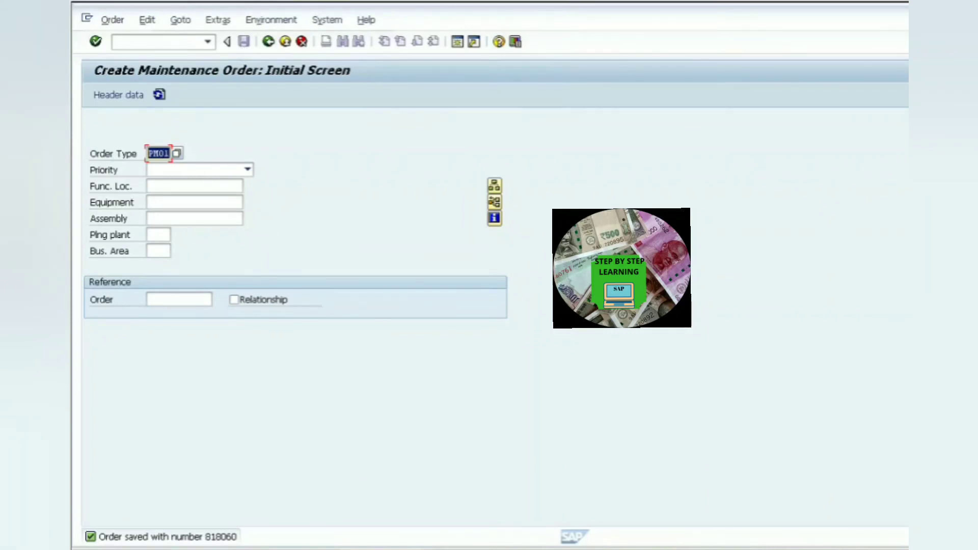
Return to Easy Access and collapse the expanded Plant Maintenance folders up to Maintenance Processing
left_click(269, 43)
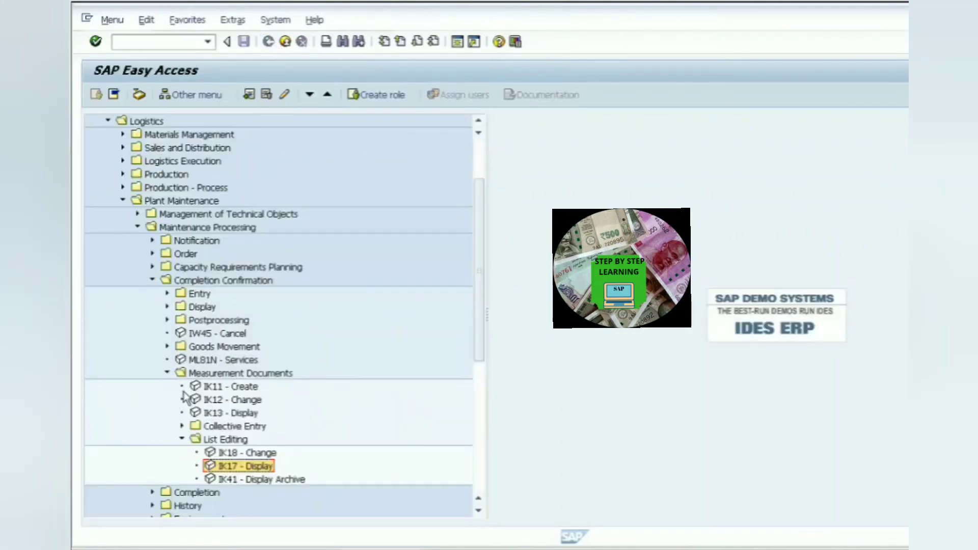
double_click(196, 439)
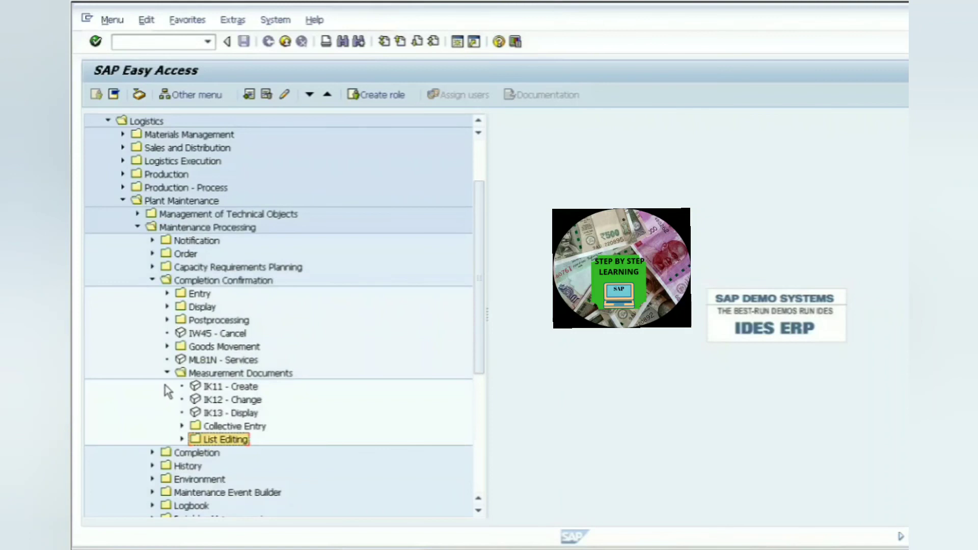
double_click(181, 374)
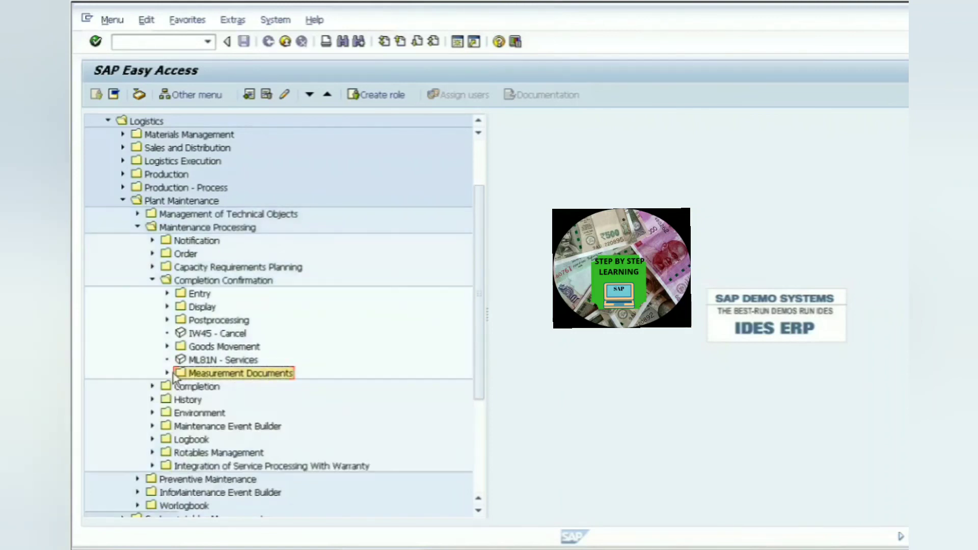
double_click(169, 280)
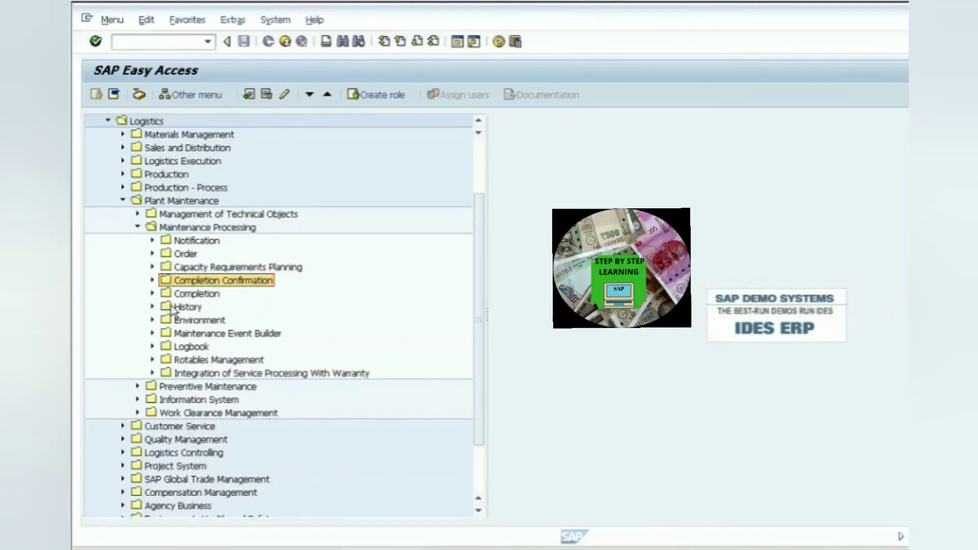
double_click(149, 232)
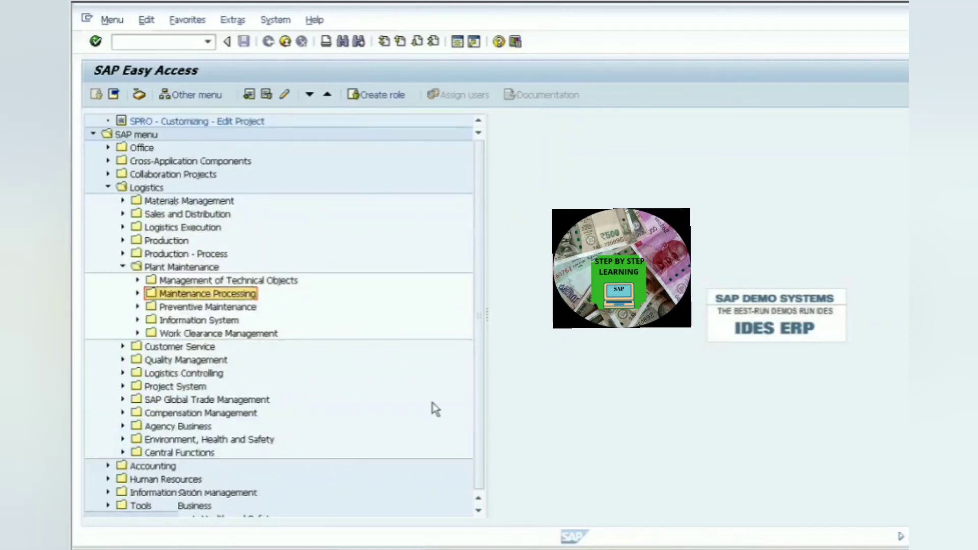